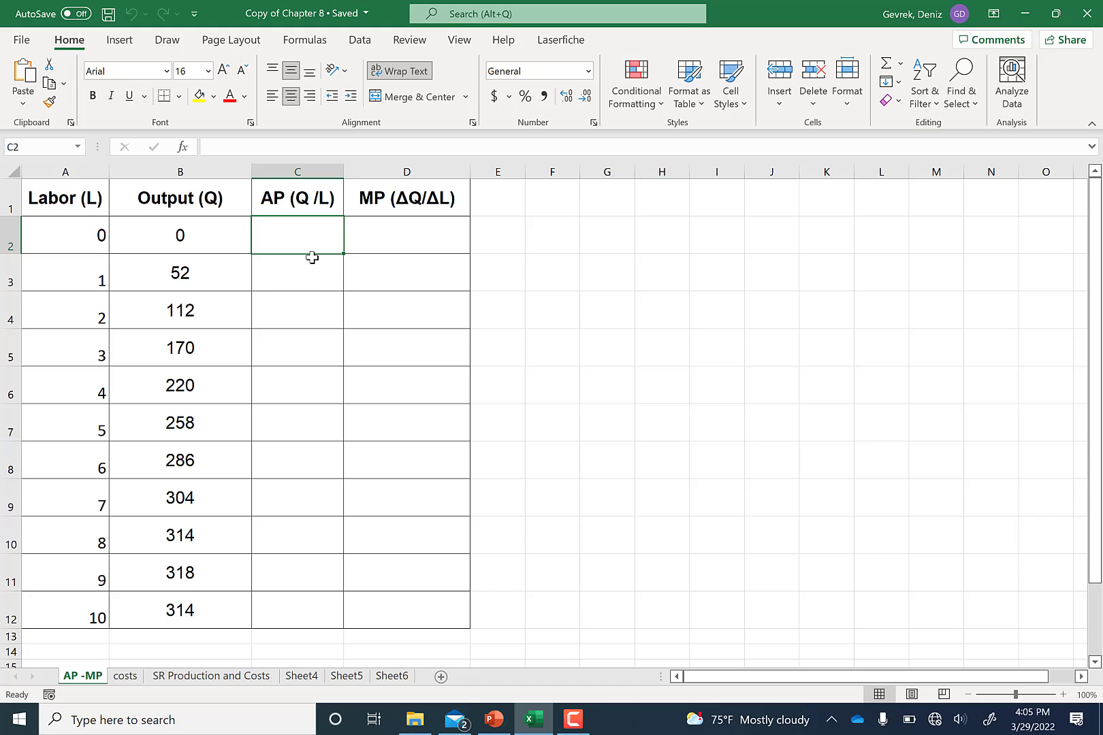
Step: Enter a dash in the zero-labor AP and MP cells, C2 and D2
type("-")
key("Return")
left_click(433, 229)
type("-")
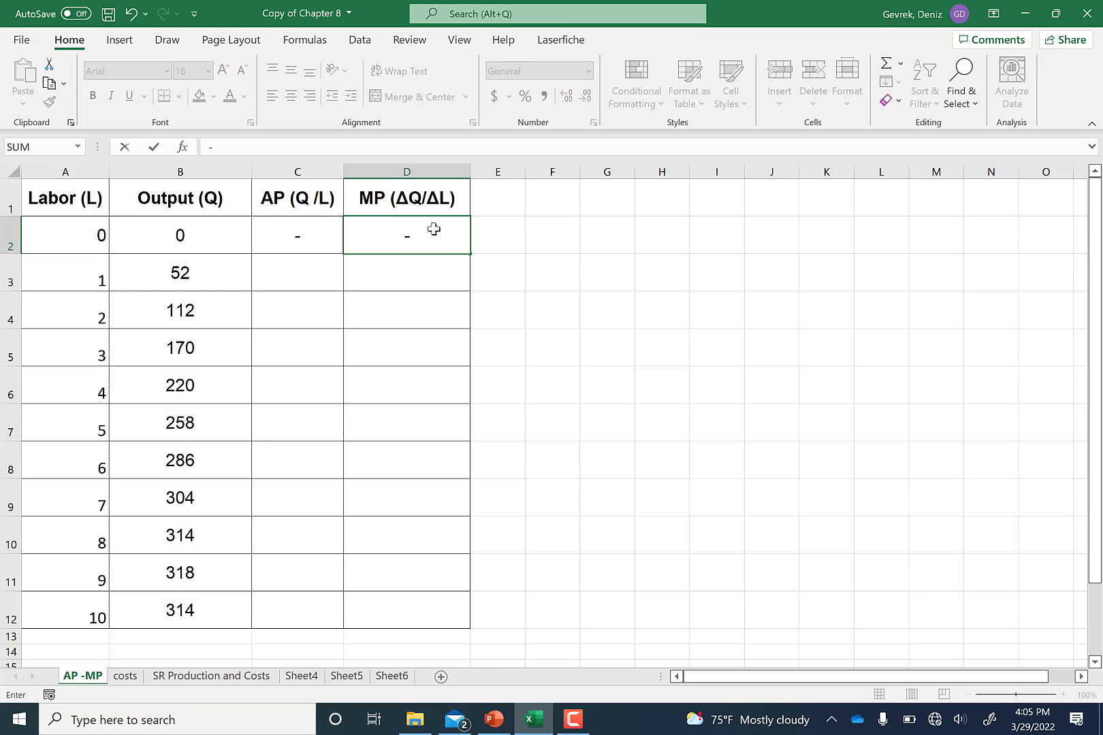
key("Return")
Step: Enter =B3/A3 in C3, fill it down to row 12, and begin the MP formula in D3
left_click(293, 266)
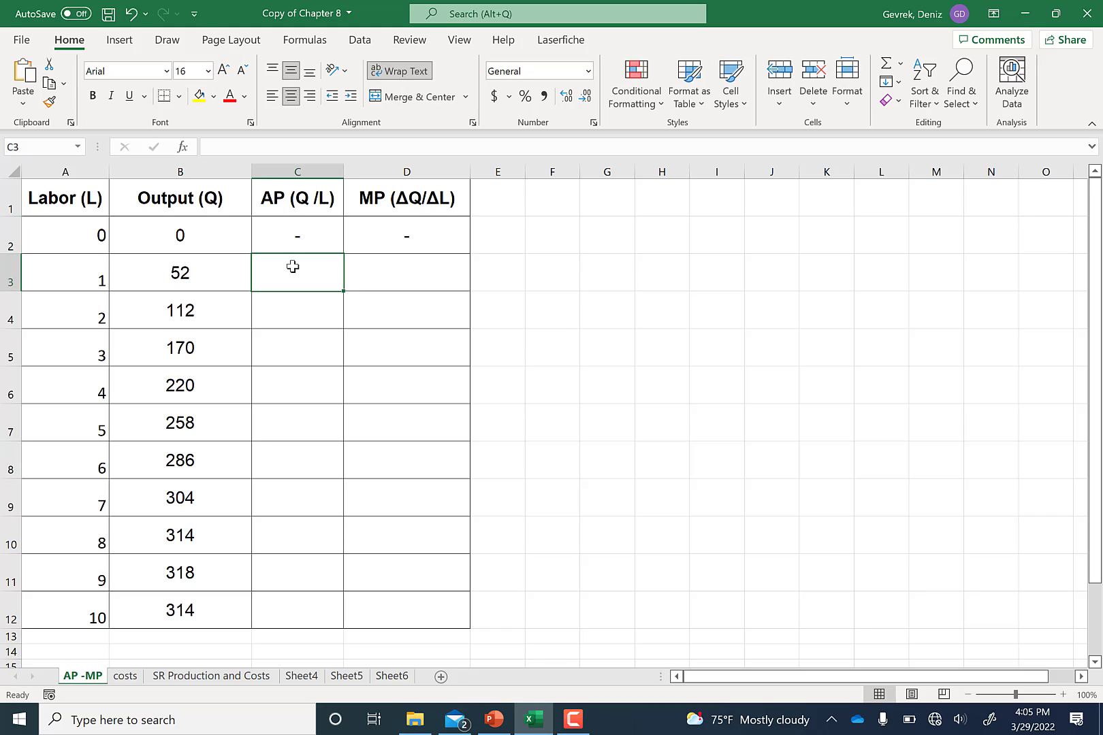
type("=")
left_click(185, 273)
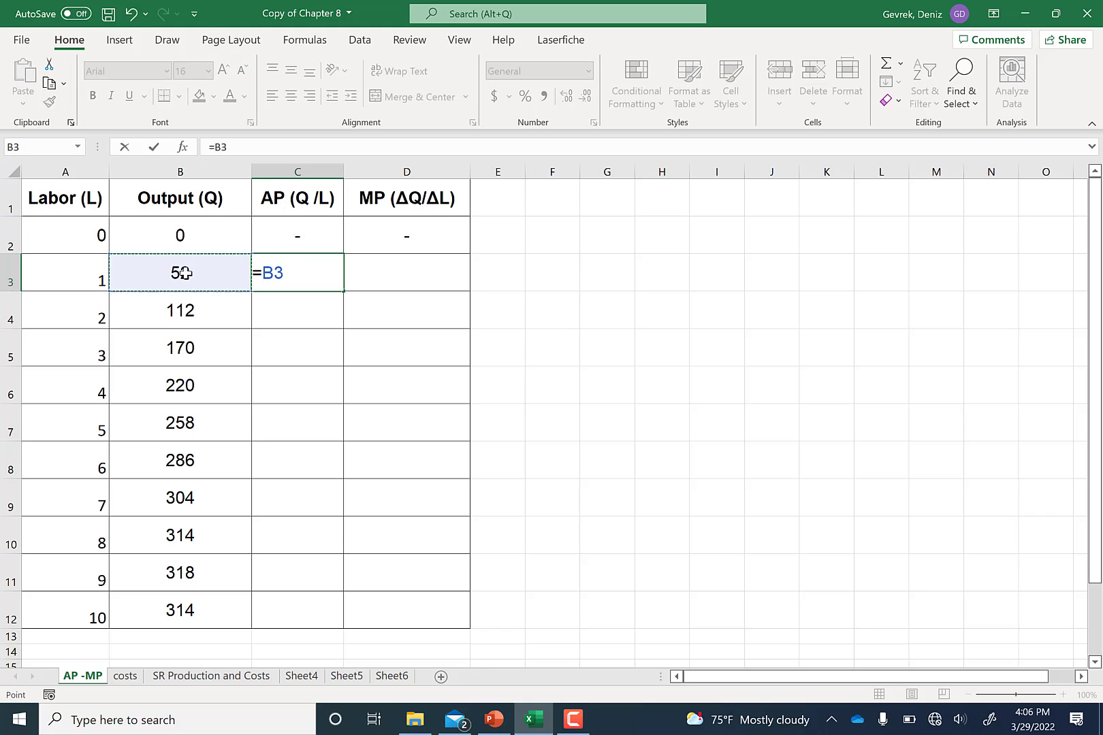
type("/")
left_click(58, 271)
key("Return")
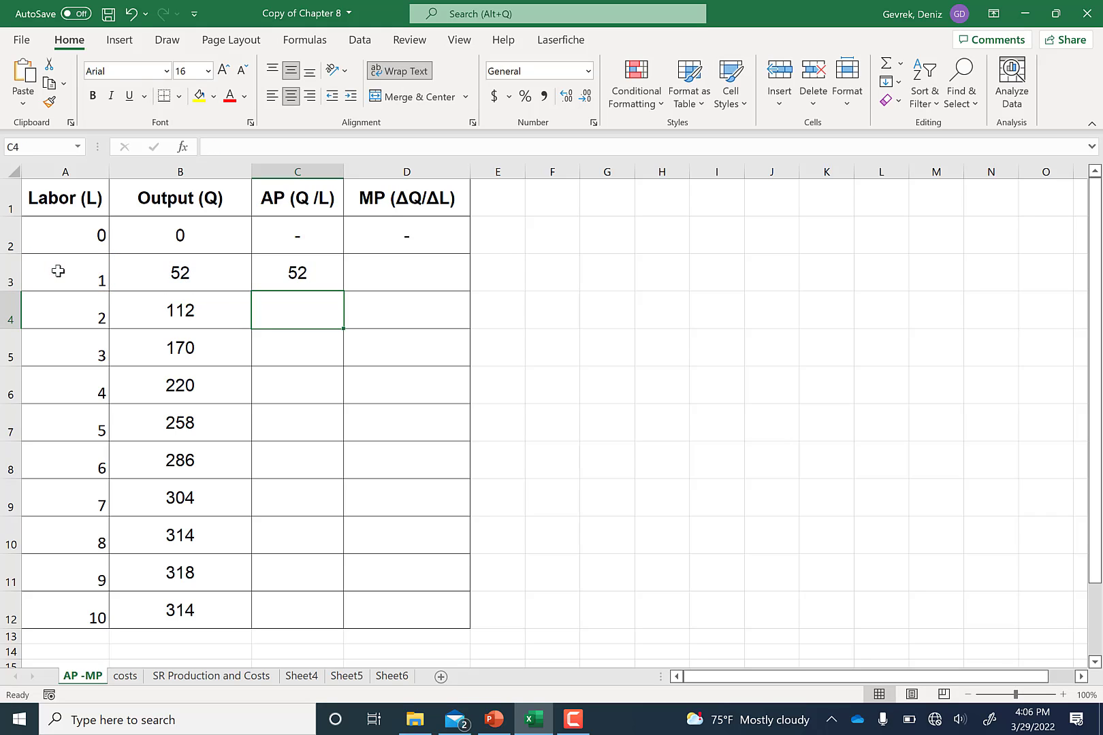
left_click(292, 273)
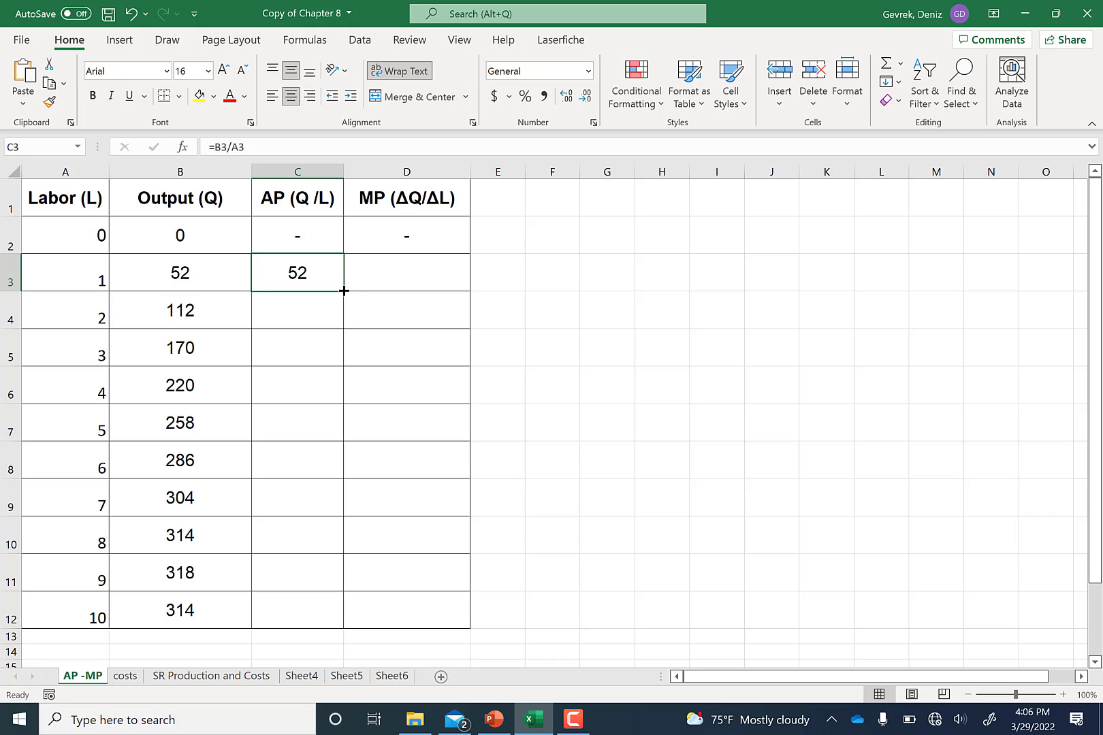
double_click(344, 291)
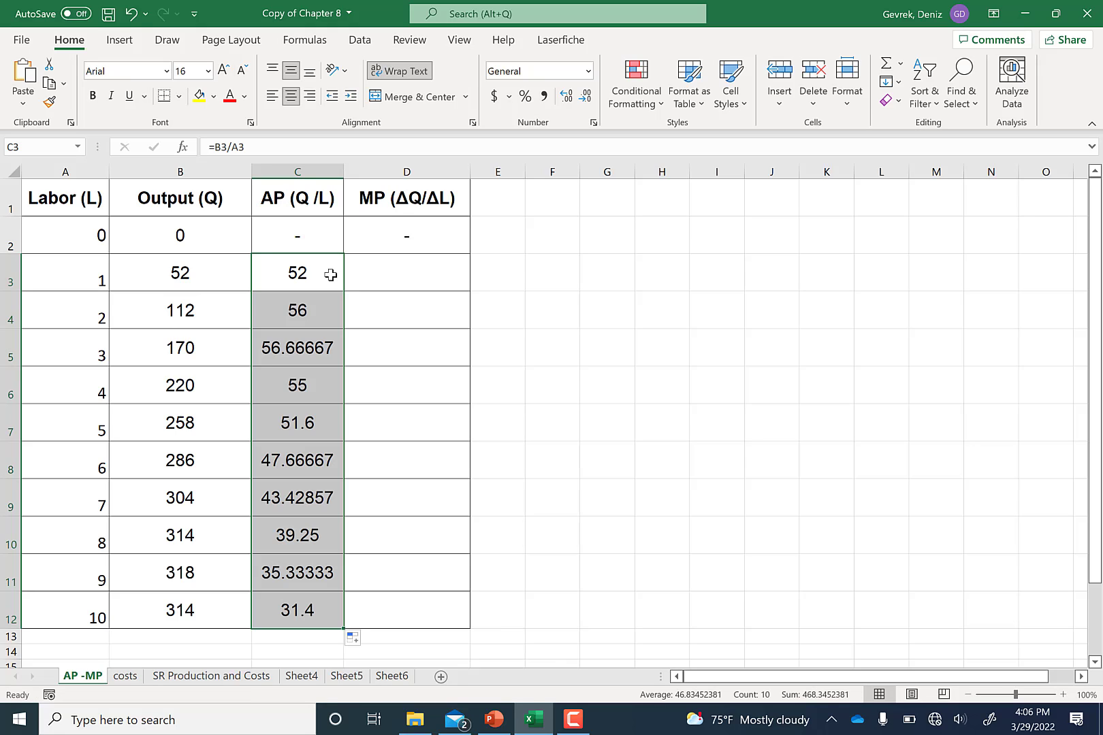
left_click(415, 266)
type("=")
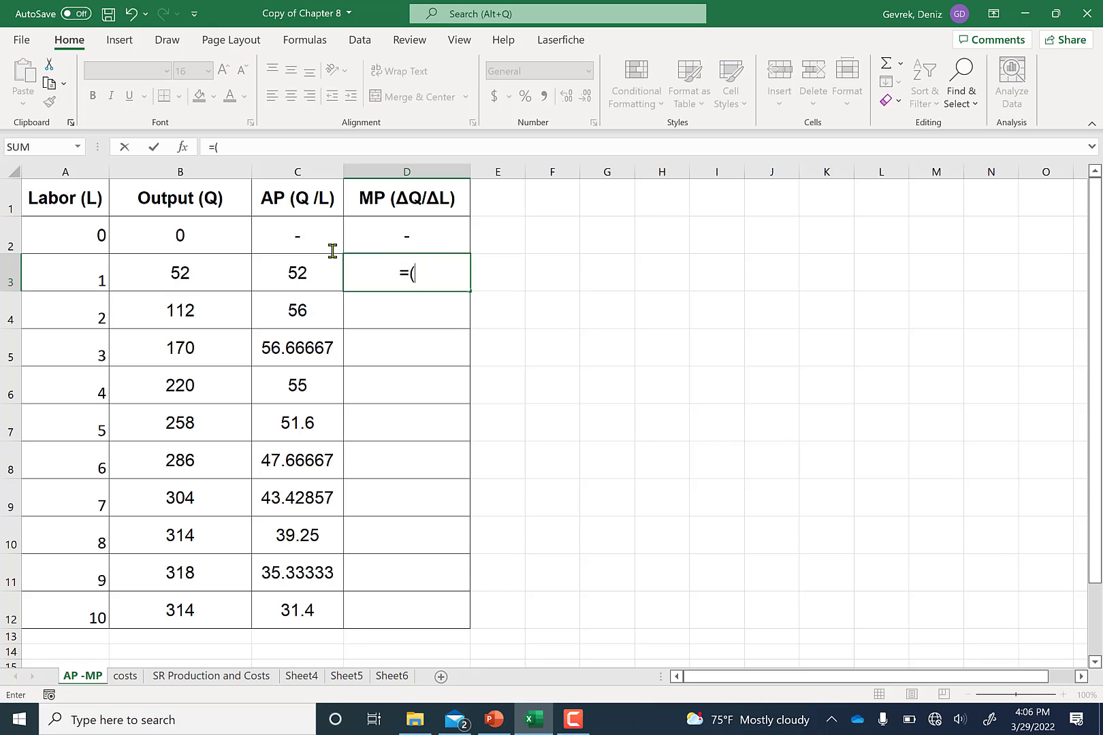
Step: Enter =(B3-B2)/(A3-A2) in D3 and fill it down to D12, giving MP from 52 to -4
type("(")
left_click(204, 274)
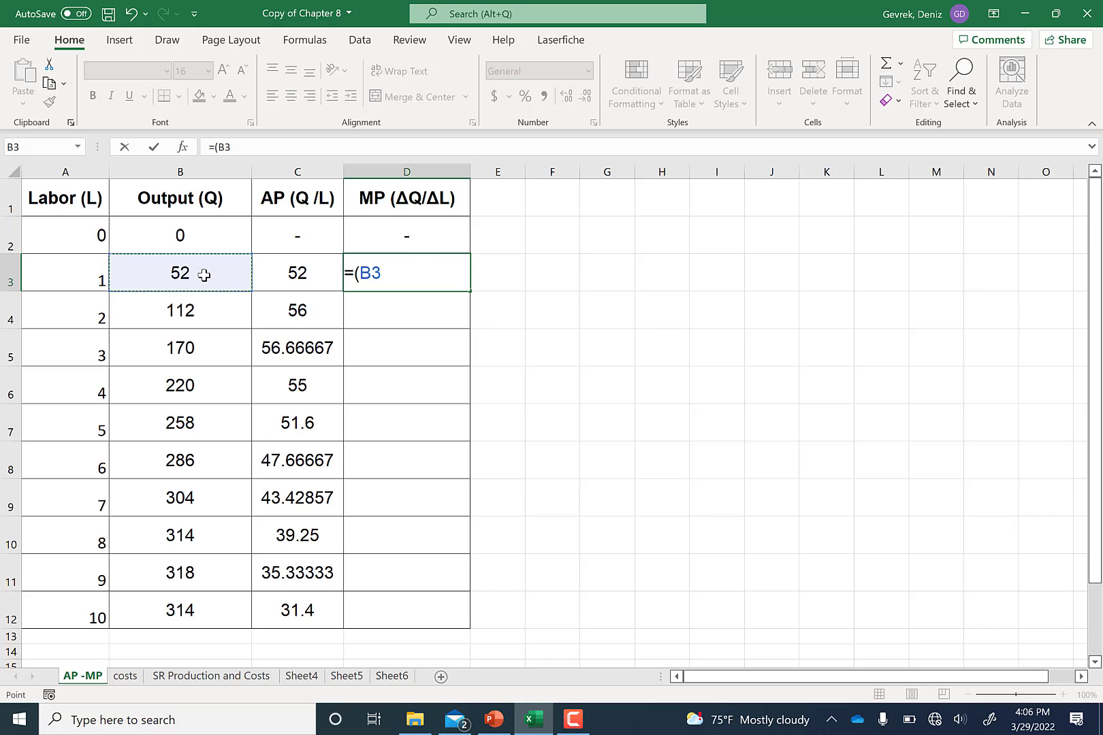
type("-")
left_click(209, 235)
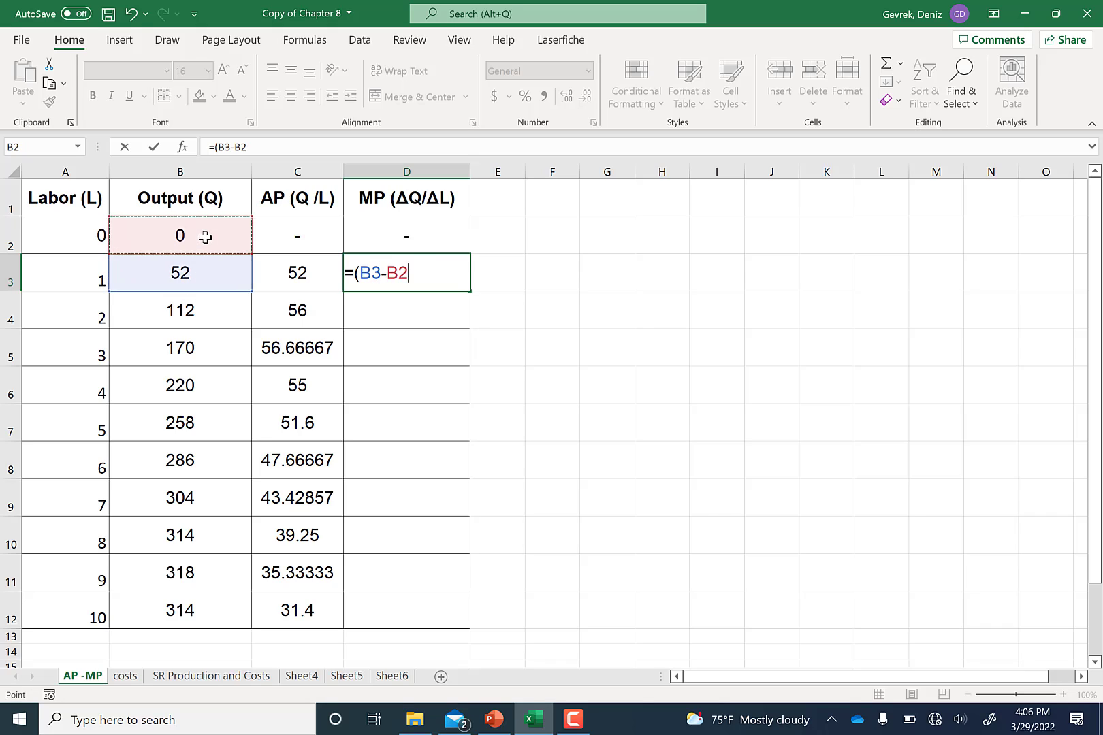
type(")/(")
left_click(77, 275)
type("-")
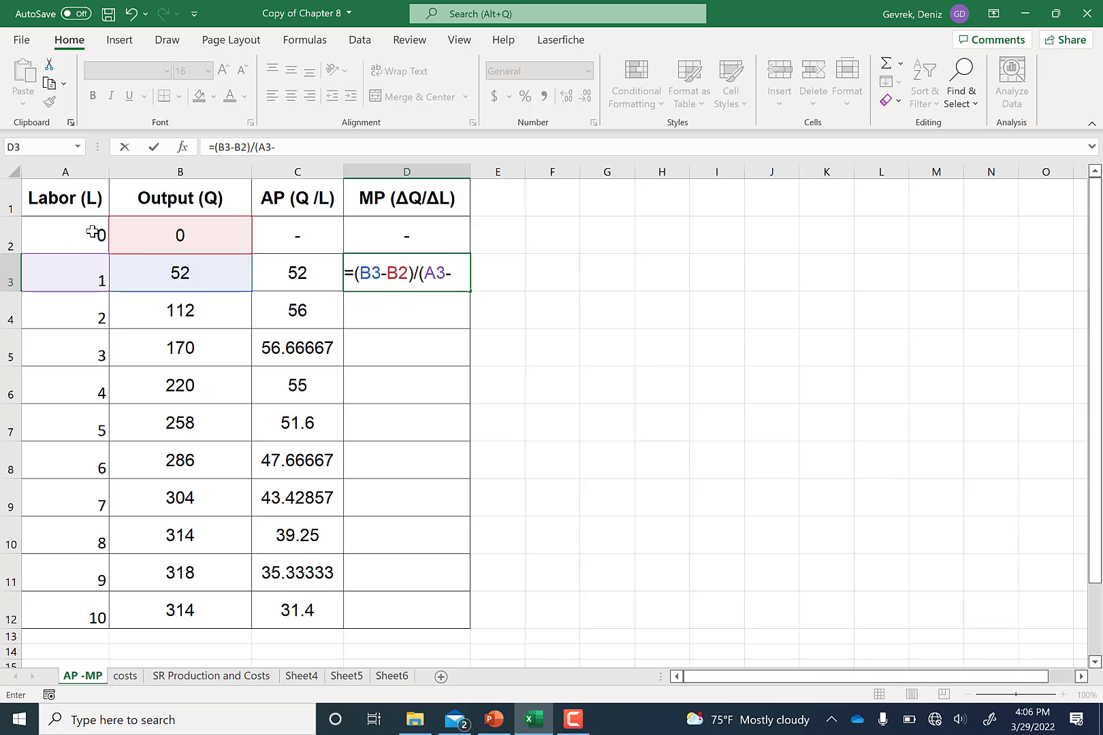
left_click(92, 232)
type(")")
key("Return")
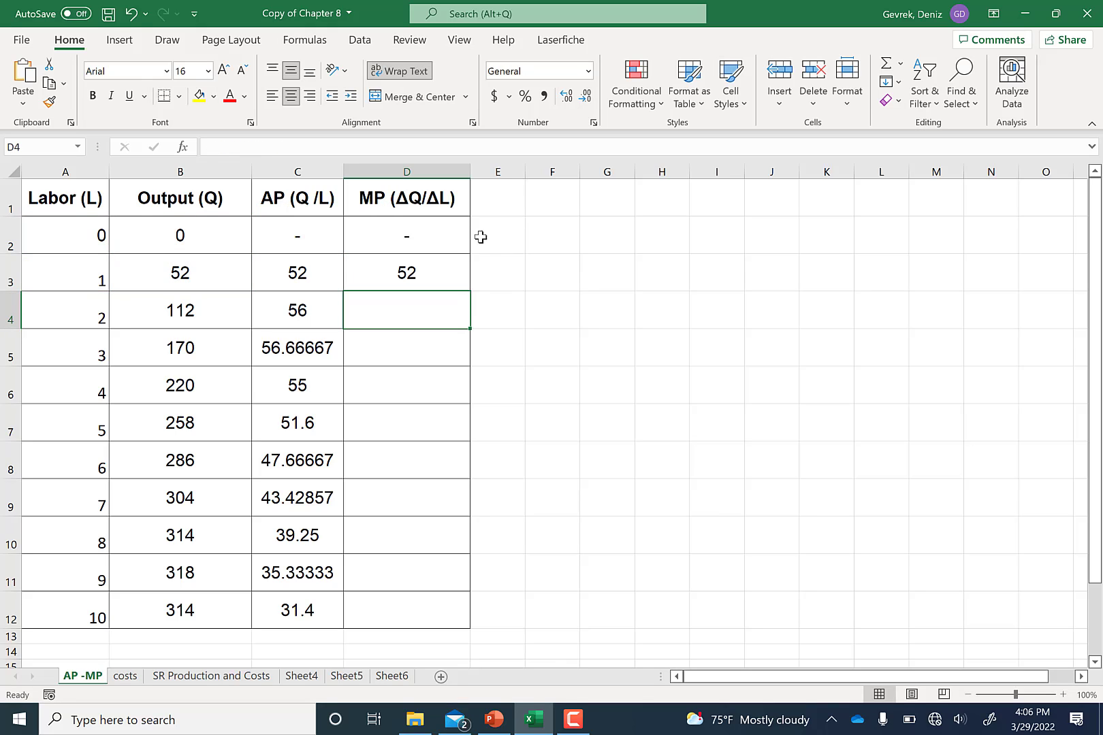
left_click(454, 265)
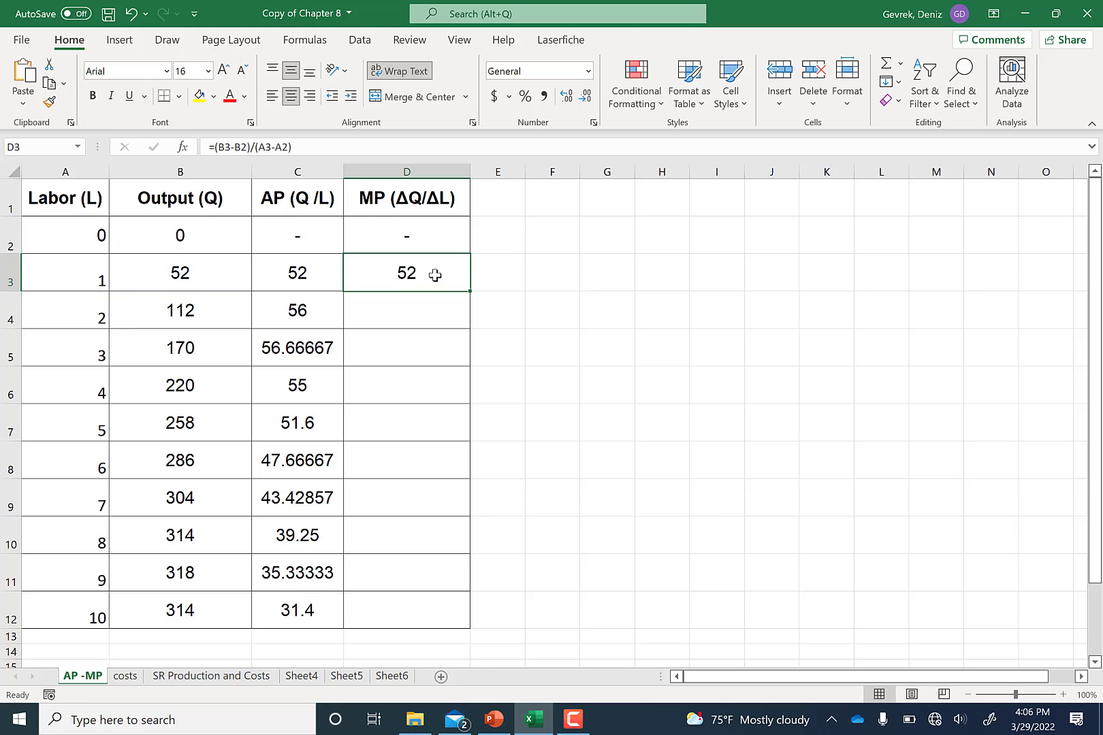
double_click(468, 290)
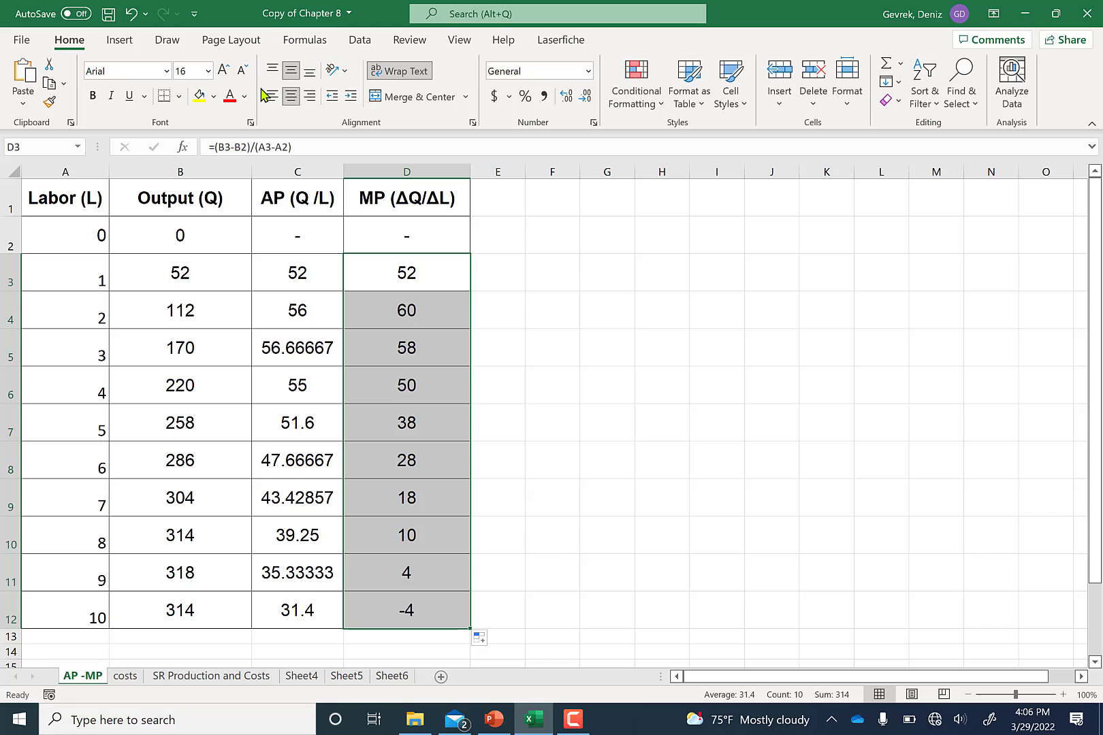
left_click(165, 42)
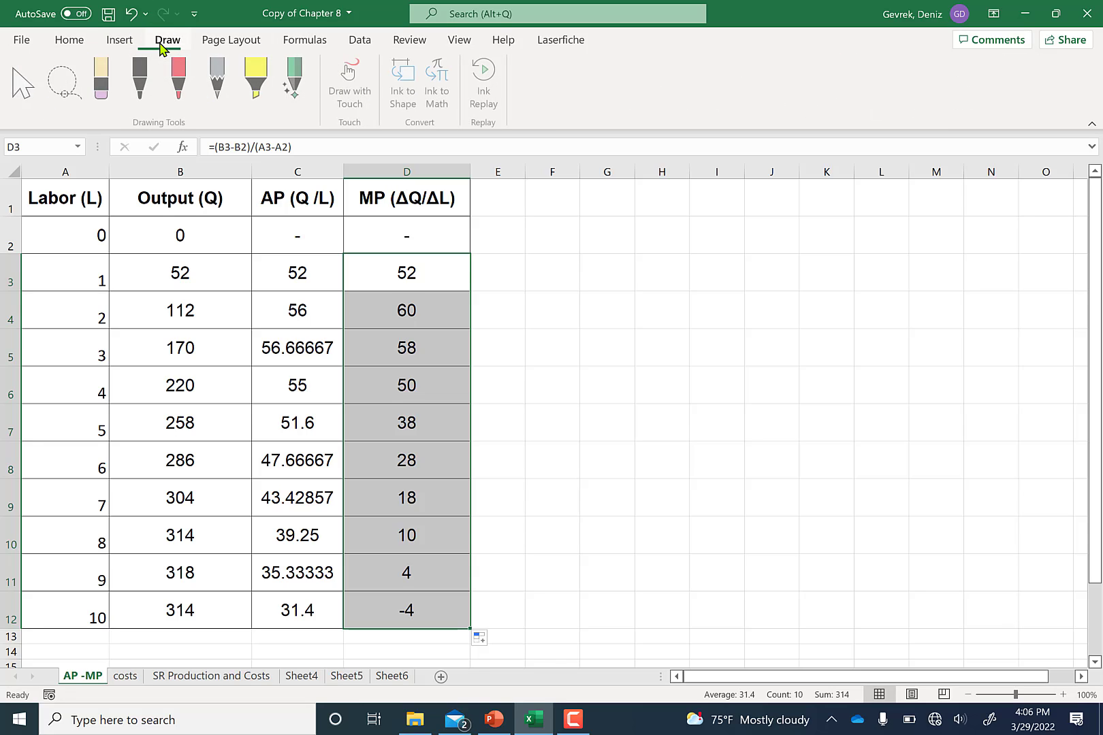
left_click(115, 43)
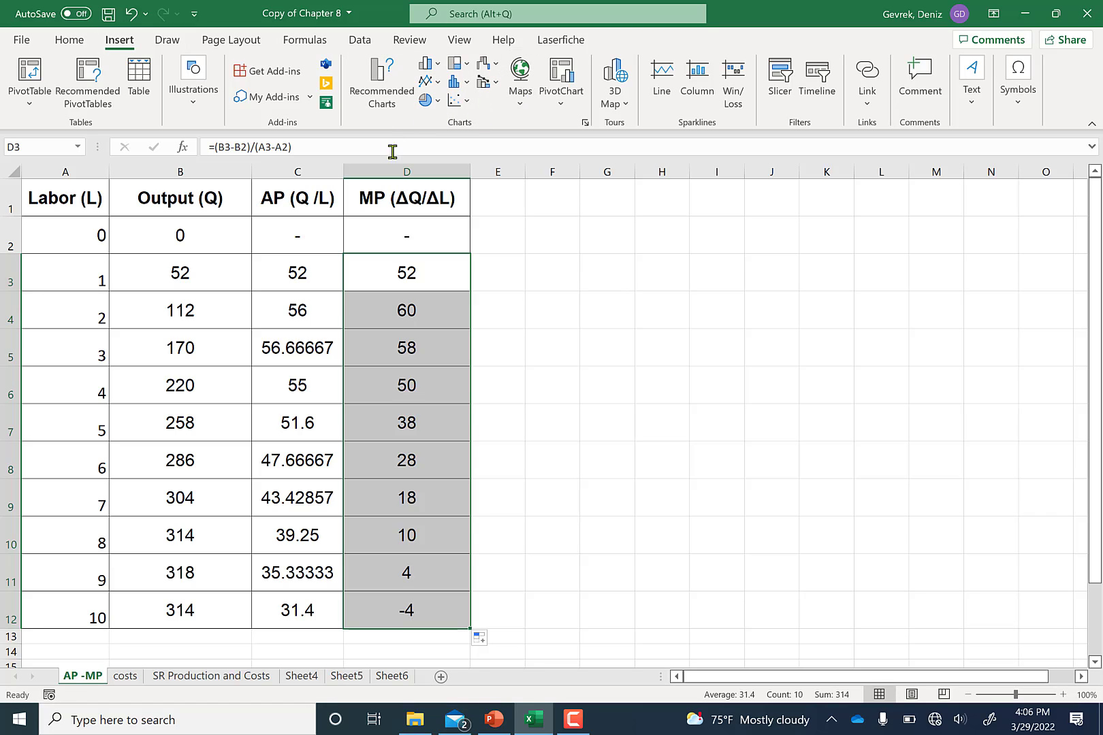
left_click(467, 101)
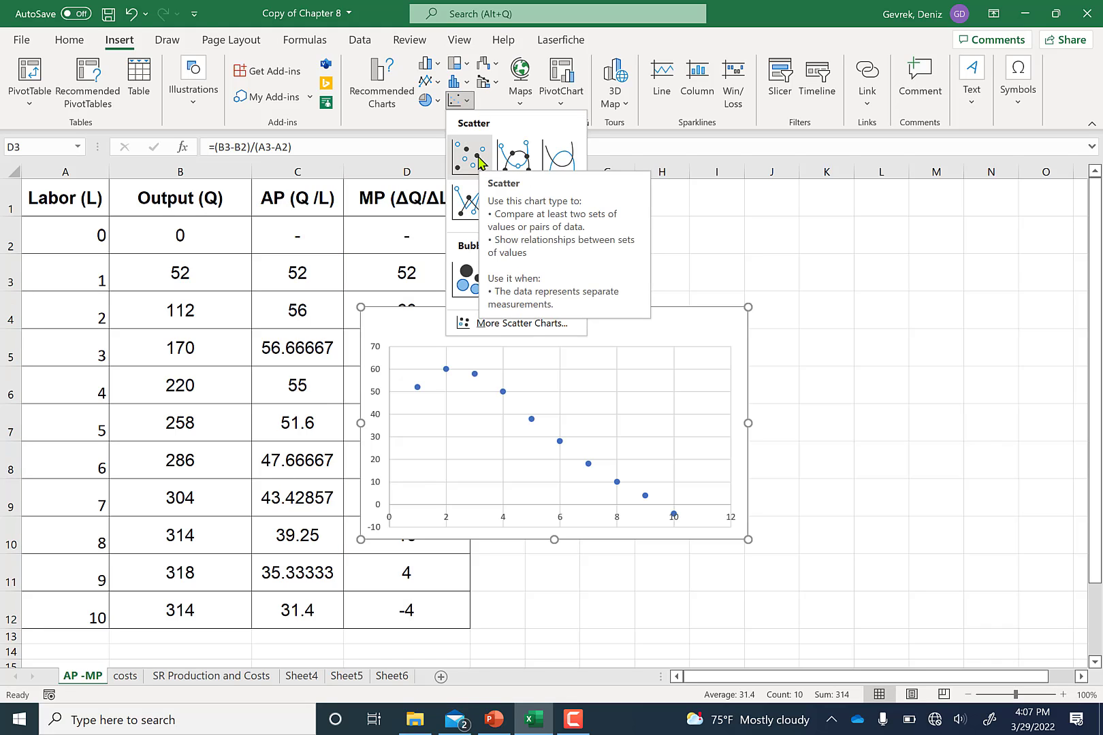
left_click(519, 162)
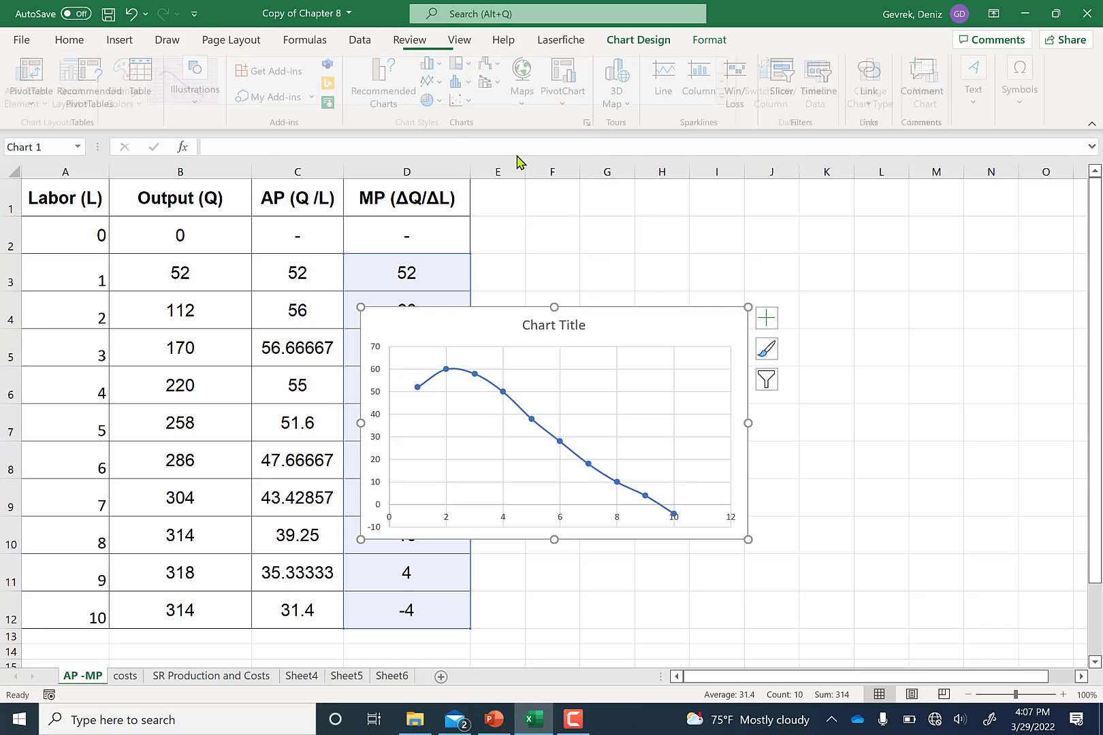
left_click_drag(613, 325, 808, 263)
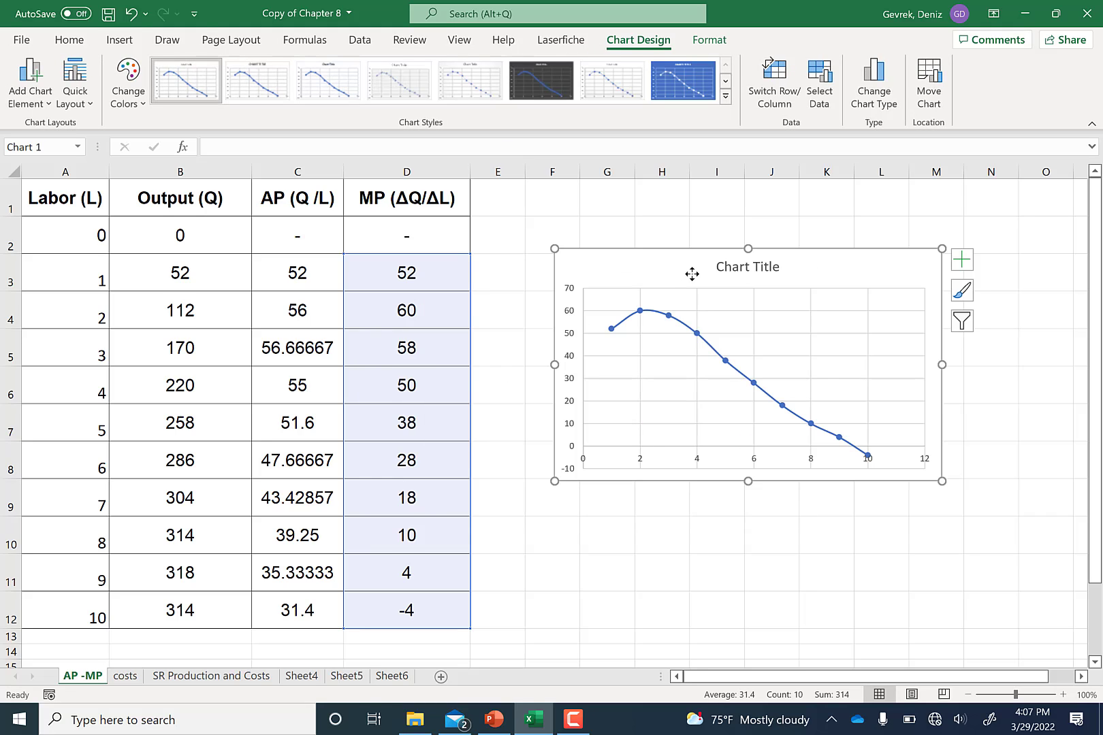
key("Delete")
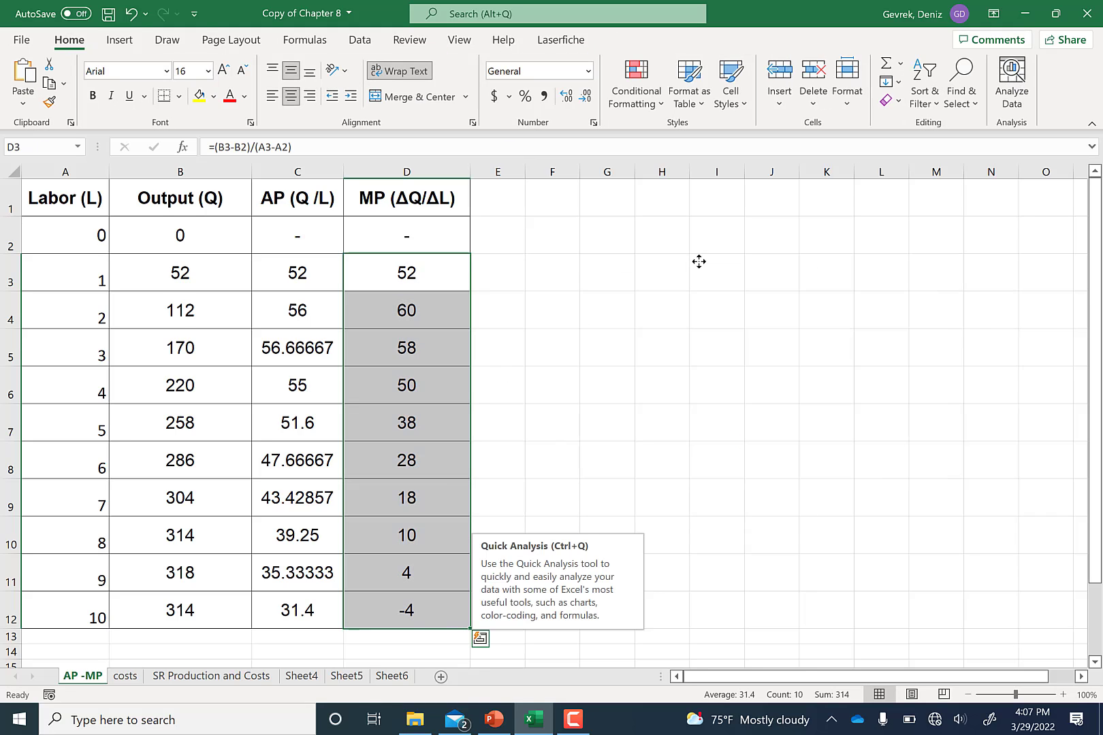
Step: Select the Labor column A1:A12 together with the AP and MP columns C1:D12
left_click_drag(180, 192, 384, 608)
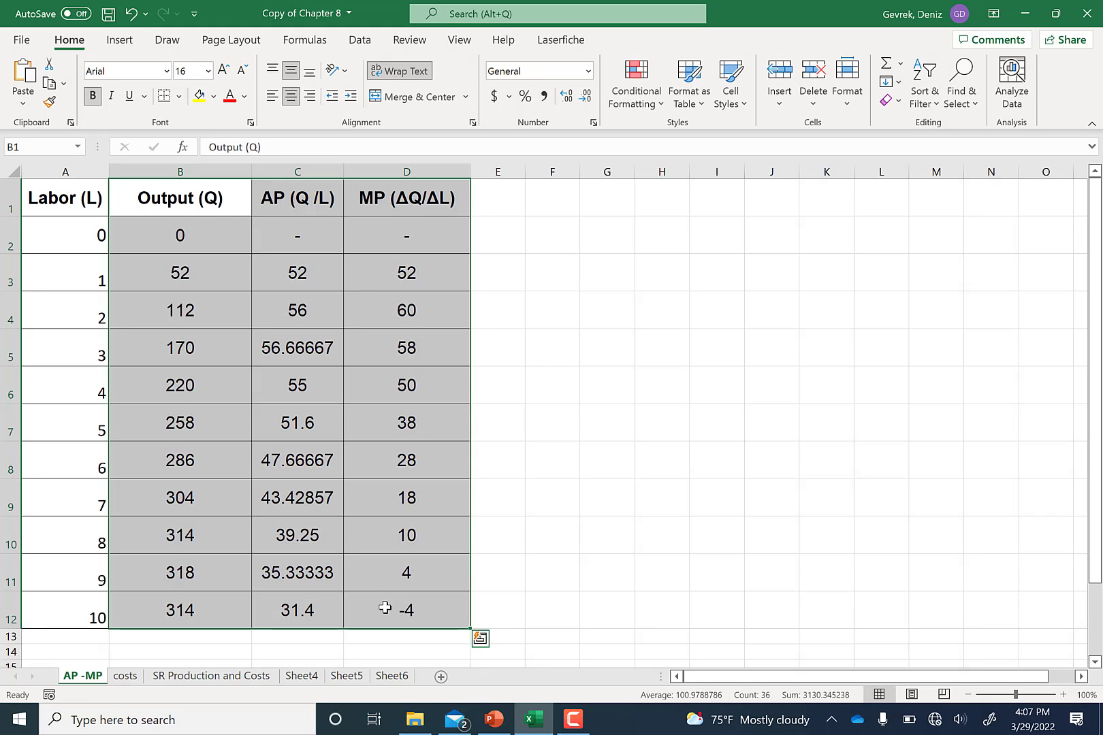
left_click(617, 297)
left_click_drag(70, 202, 86, 598)
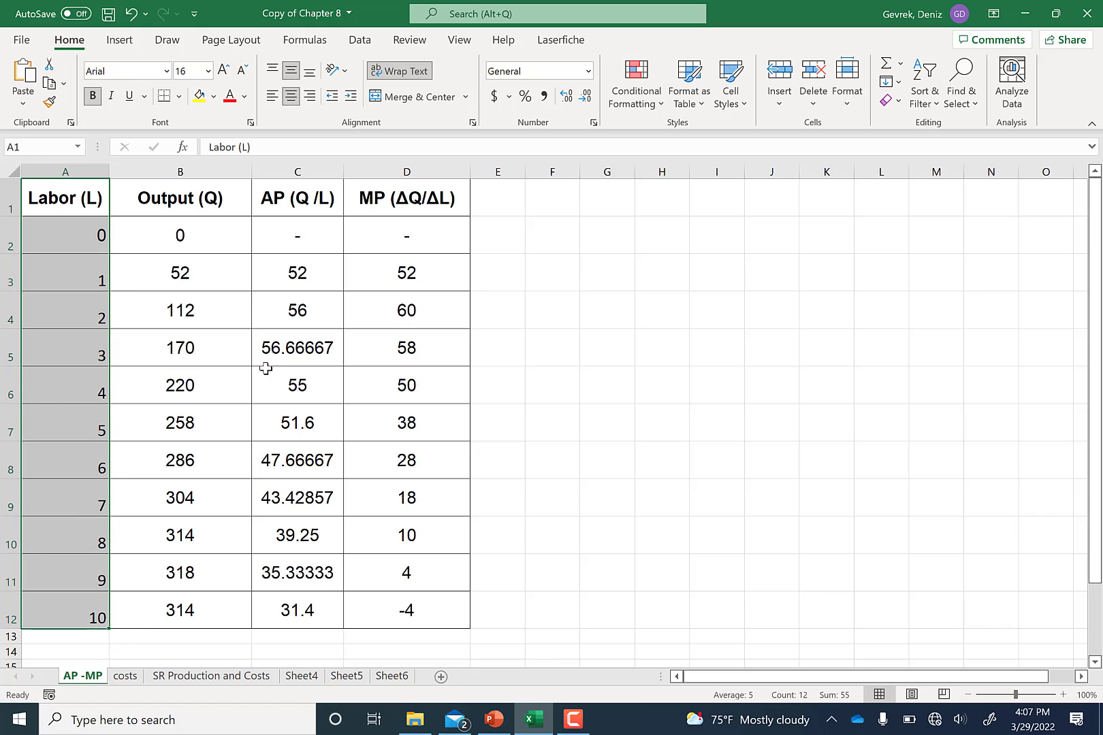
left_click(314, 190, "ctrl")
left_click_drag(359, 258, 413, 603)
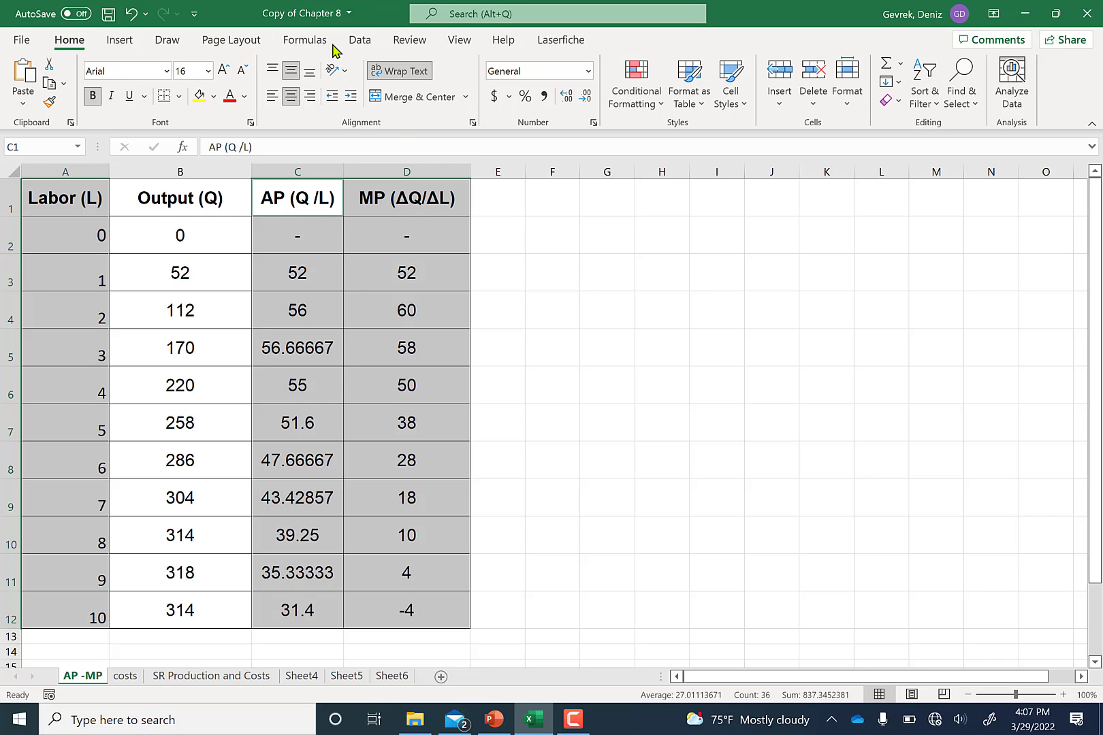
Step: Insert a Scatter with Smooth Lines and Markers chart and enlarge it up and to the right
left_click(119, 42)
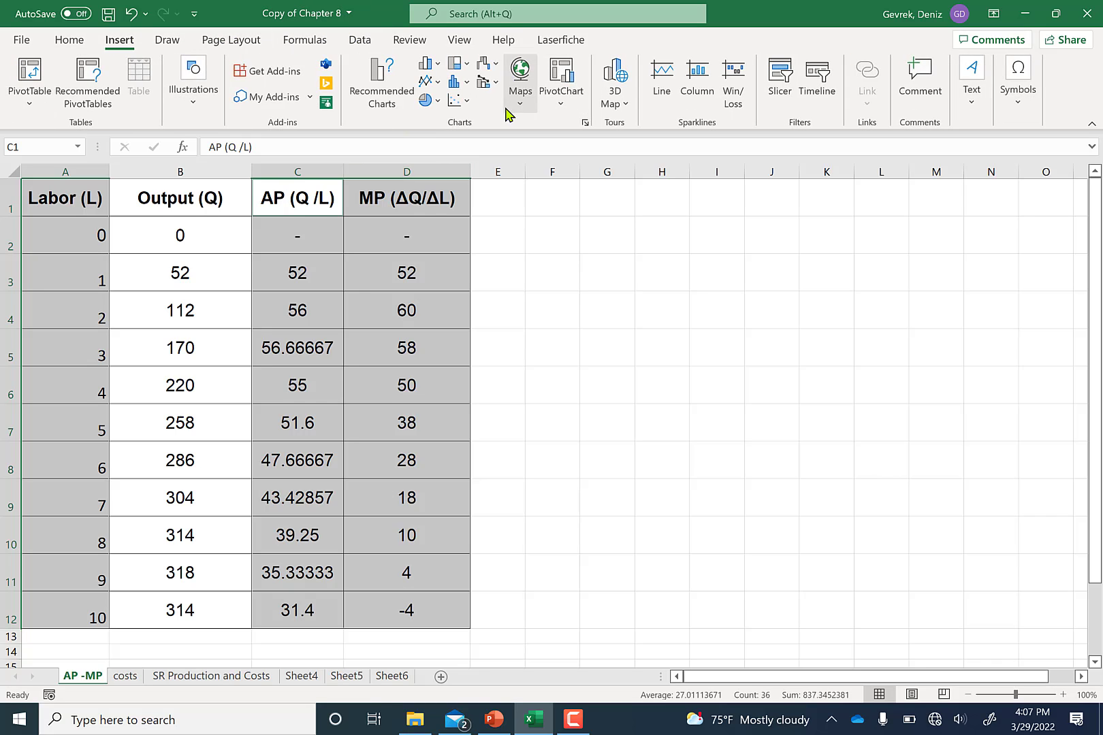
left_click(459, 101)
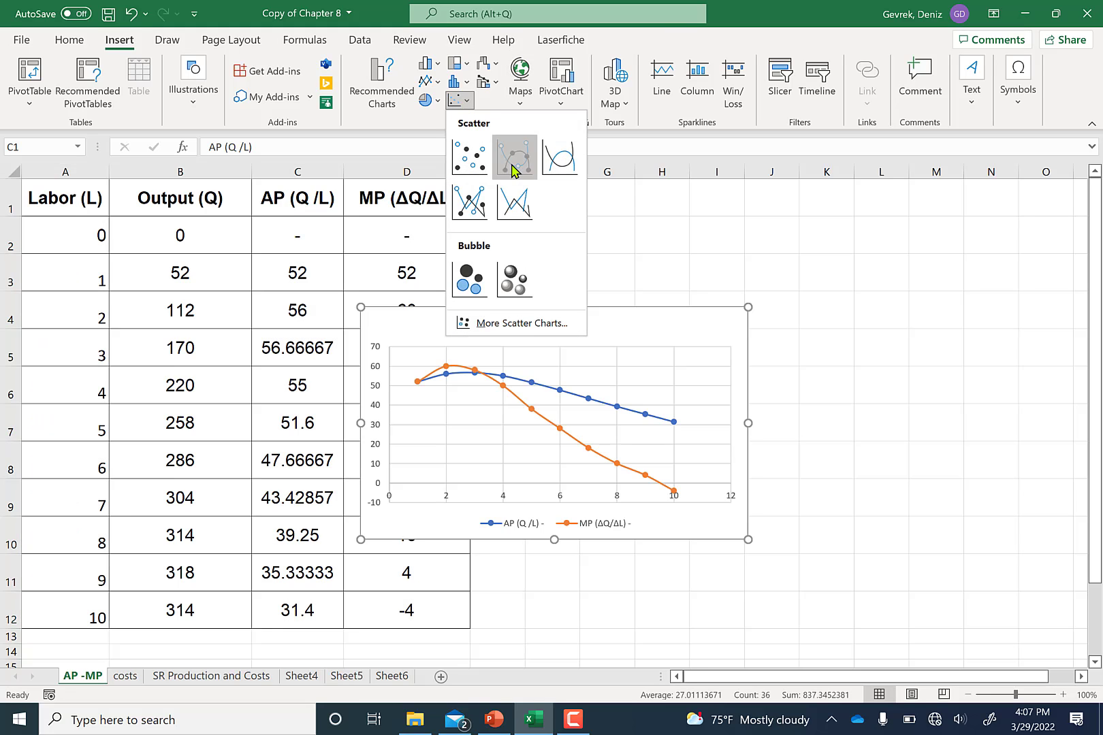
left_click(514, 156)
left_click_drag(748, 308, 897, 262)
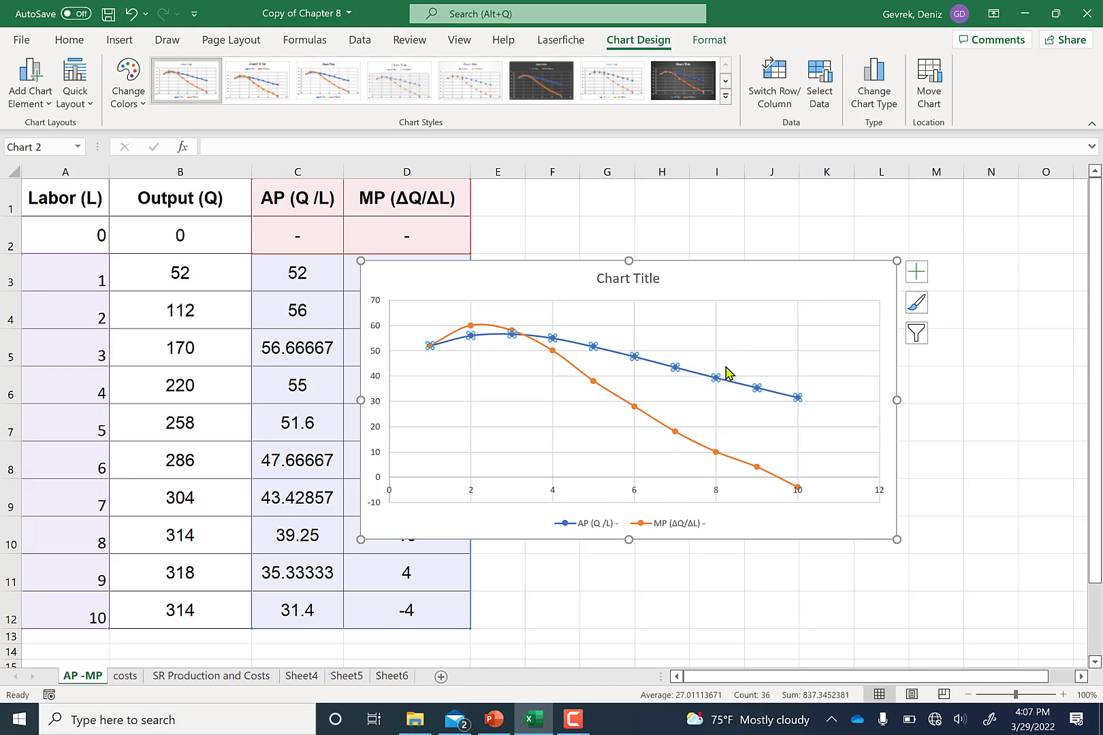
left_click(726, 378)
left_click(132, 14)
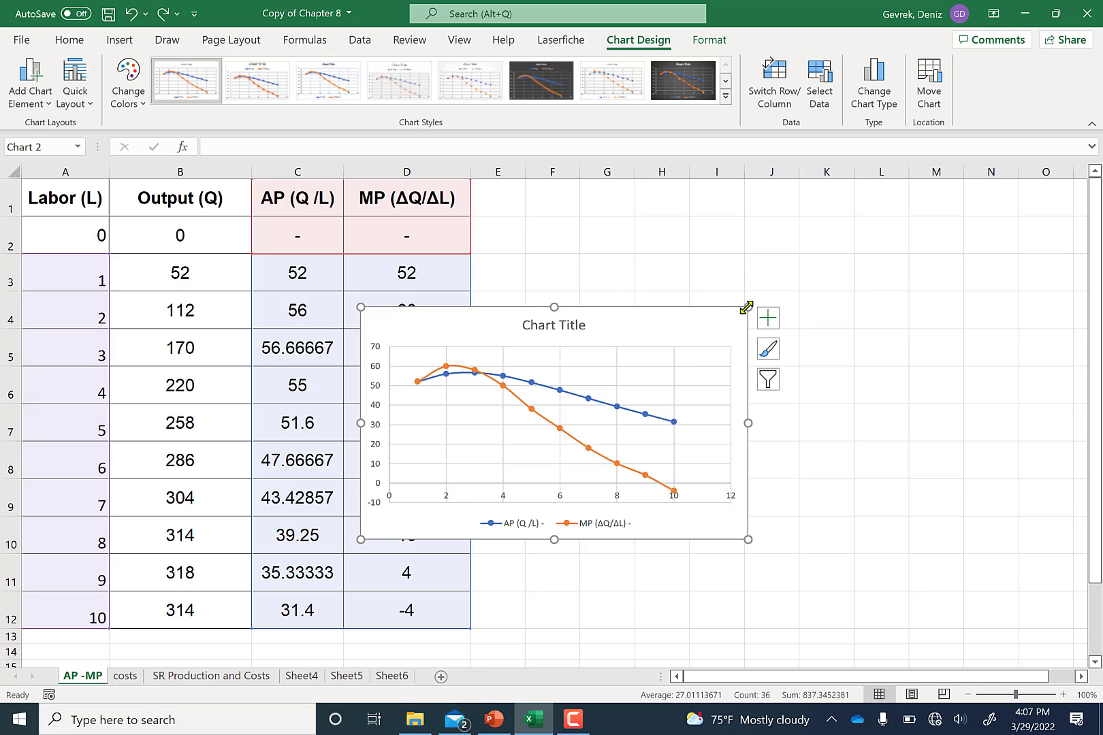
left_click_drag(749, 304, 1073, 190)
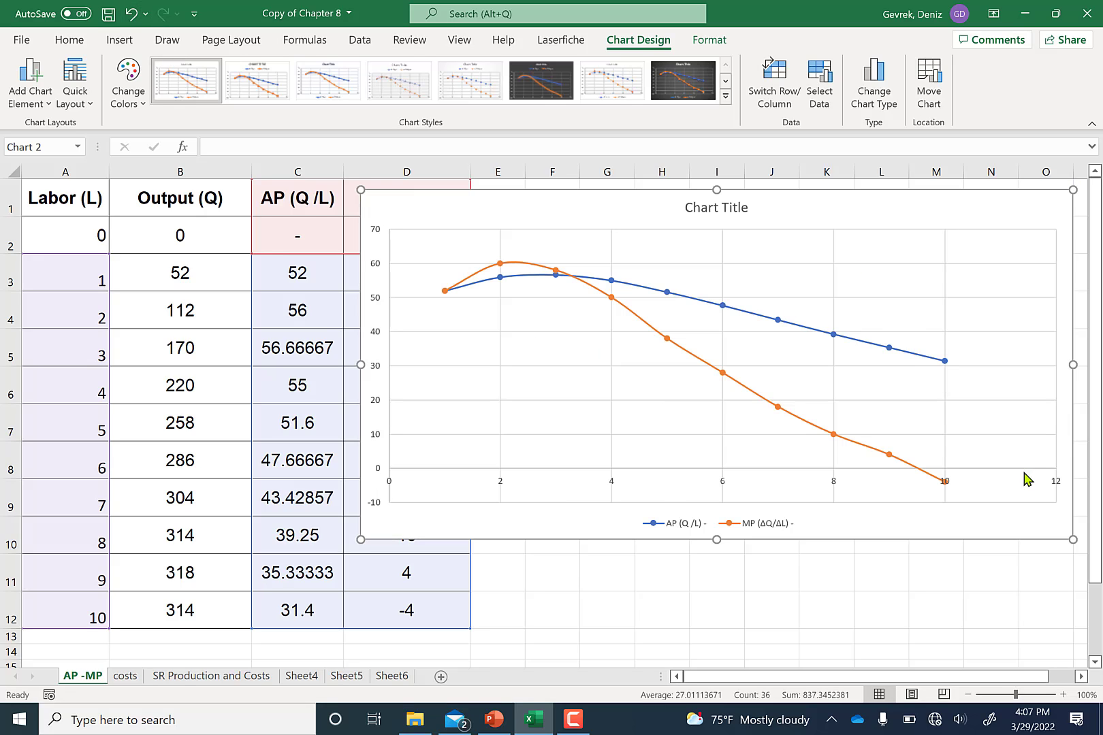
left_click(887, 456)
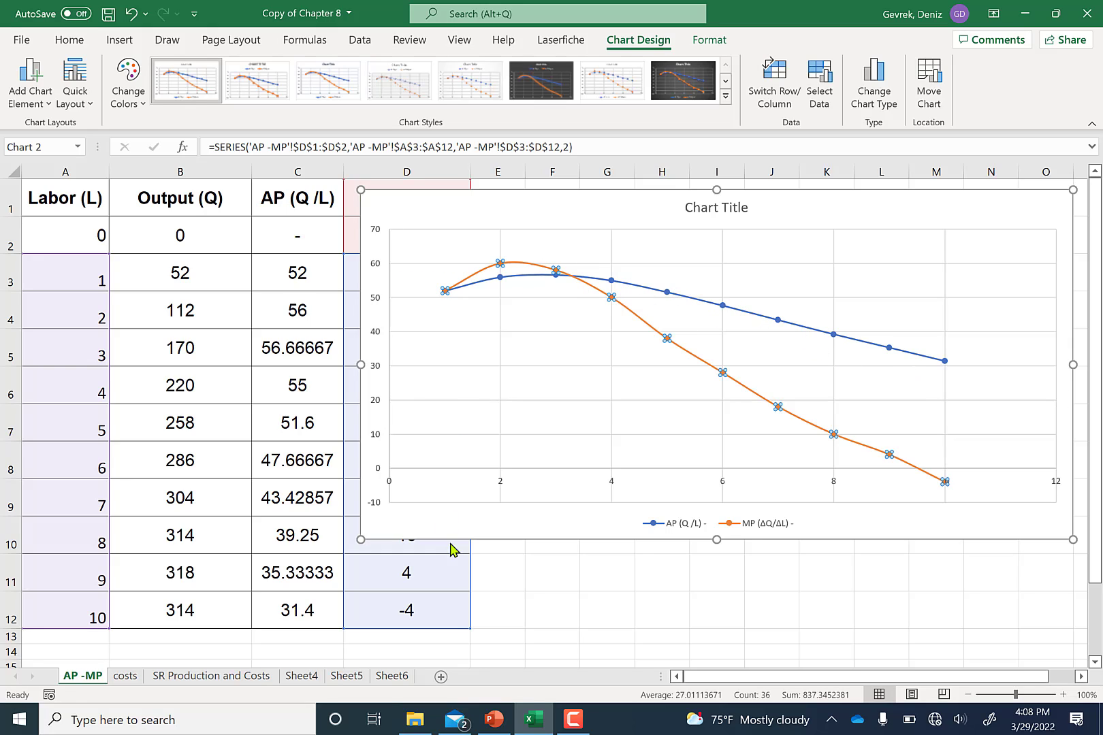
Step: In PowerPoint, present the Table 8.3 and Figure 8.1 slides full screen, then return to Excel
left_click(494, 719)
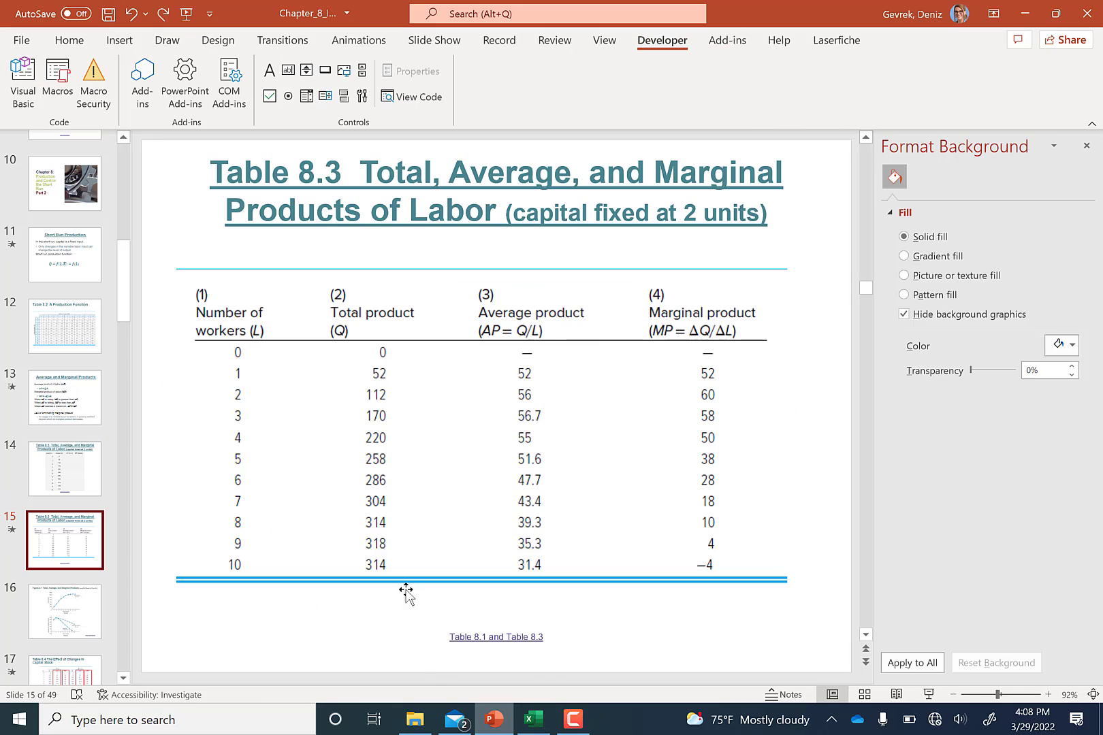
left_click(929, 694)
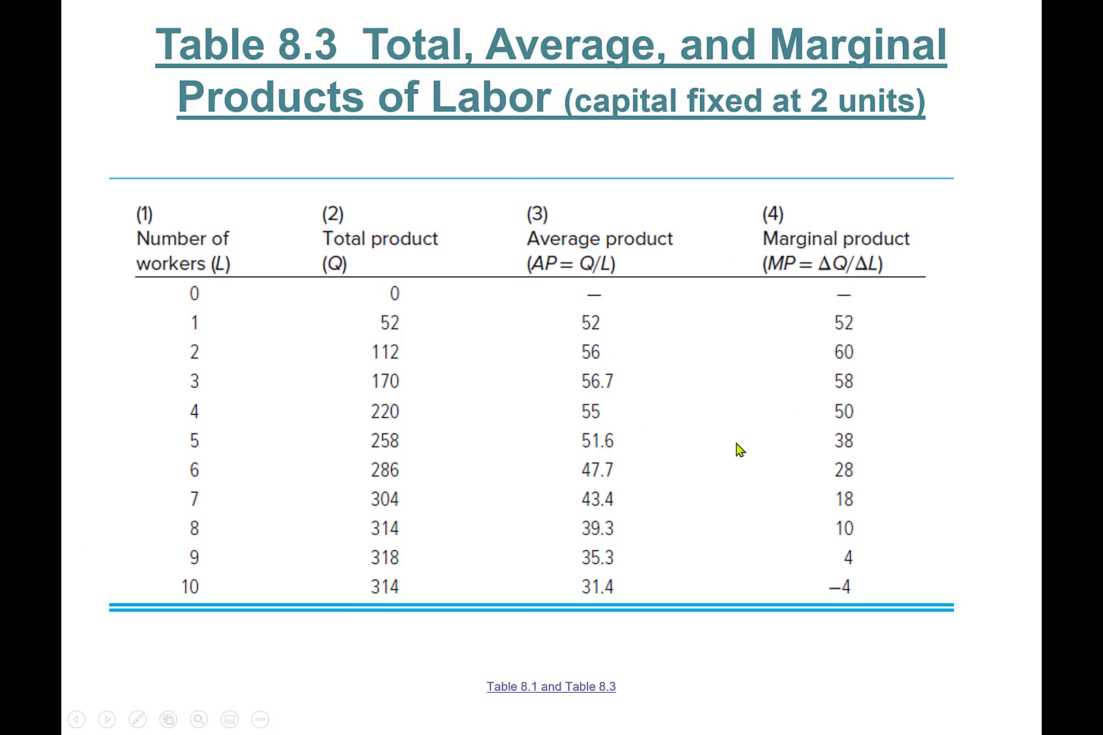
left_click(736, 444)
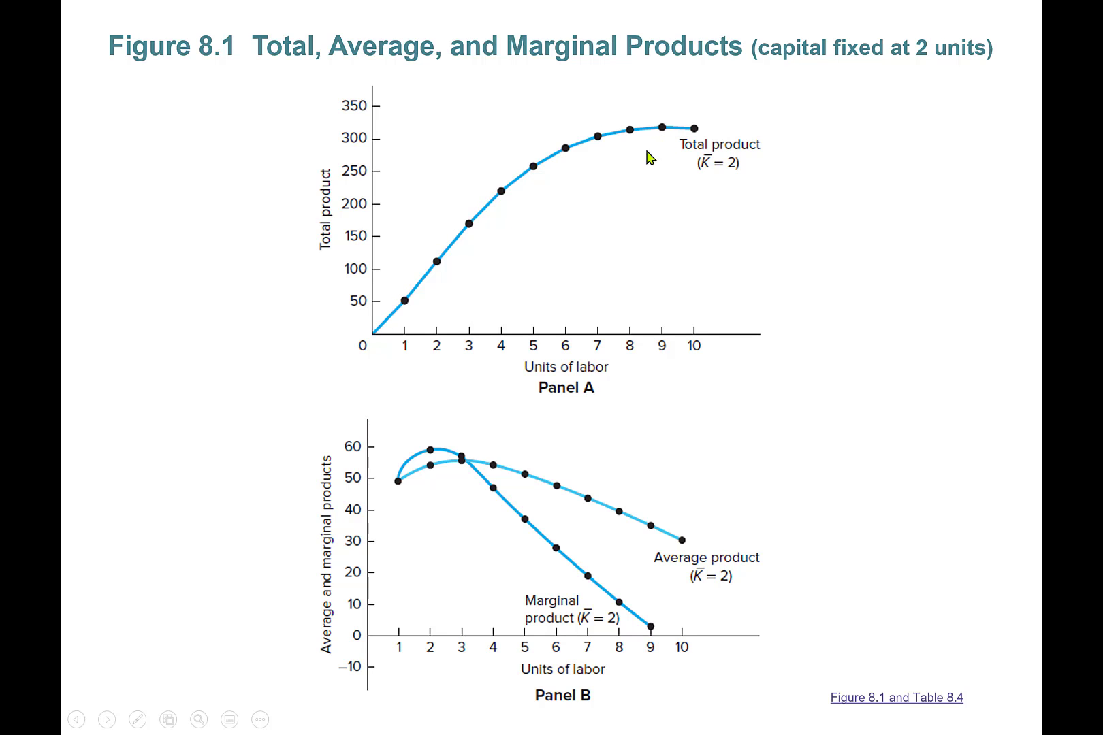
key("Escape")
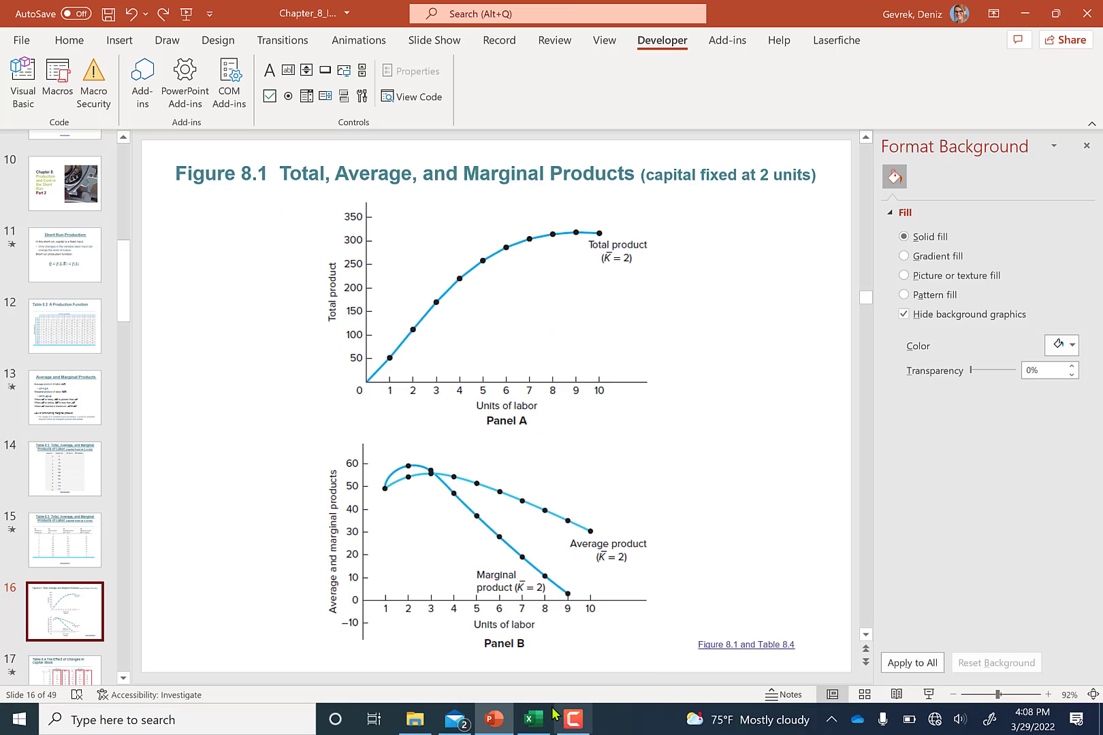
left_click(533, 719)
Step: Select the Labor and Output (Q) columns A1:B12 with their headers
left_click(163, 251)
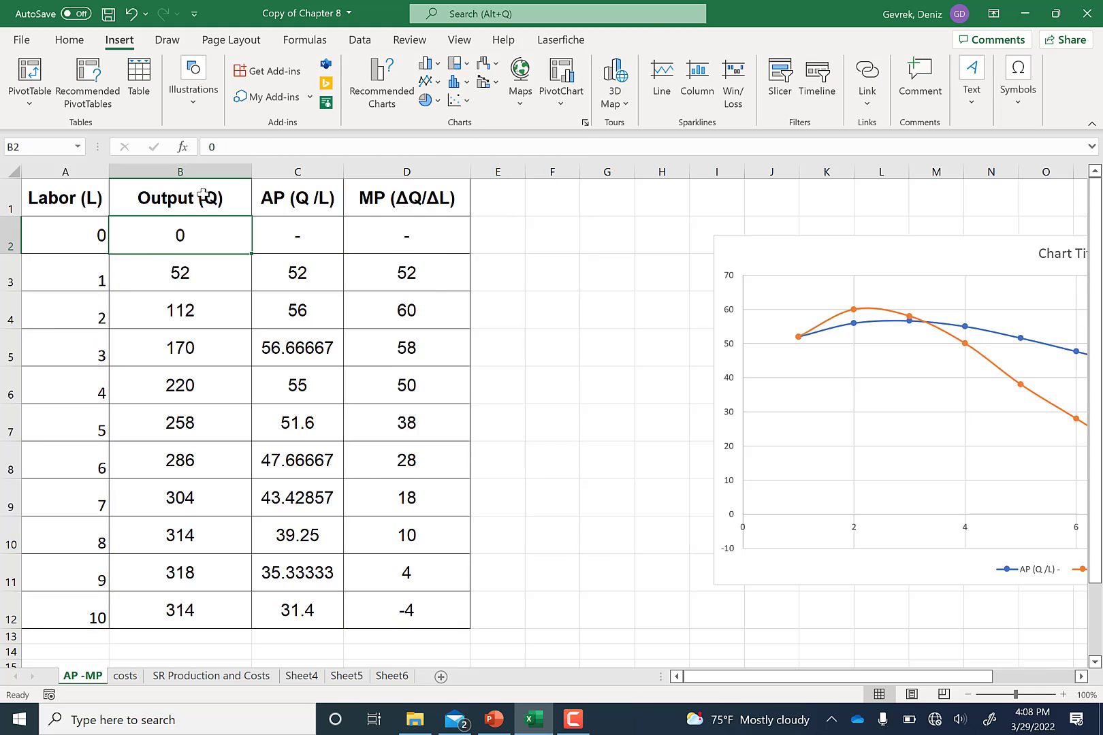
left_click_drag(202, 193, 224, 613)
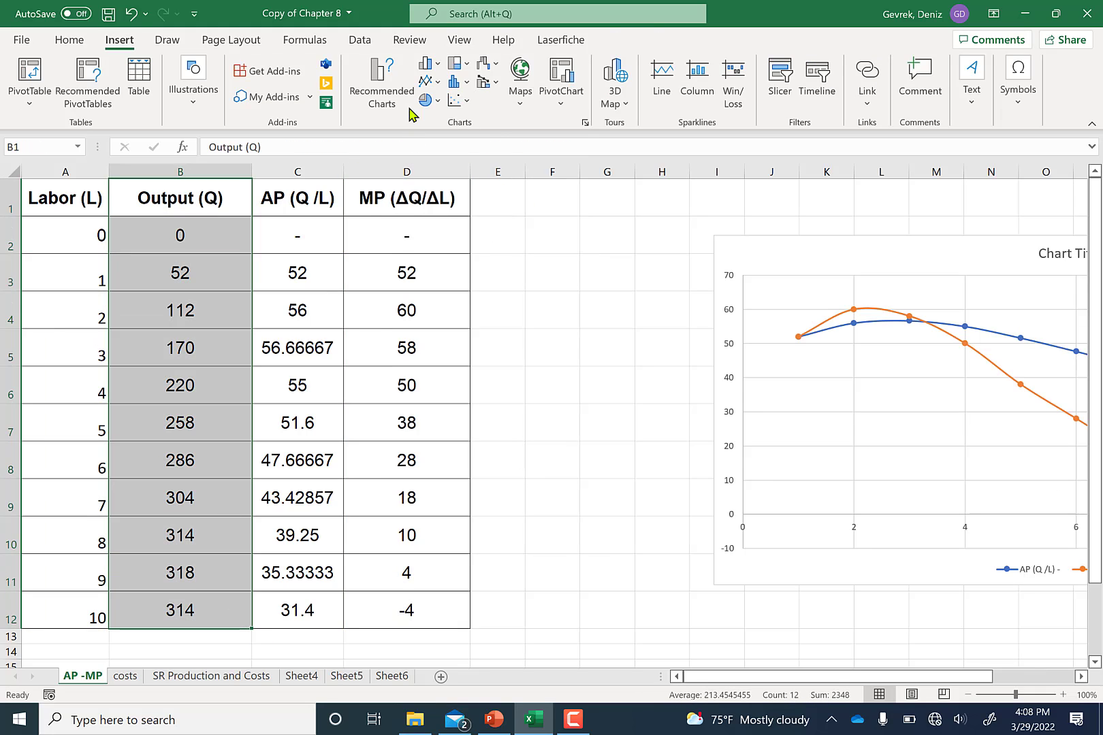
left_click(463, 103)
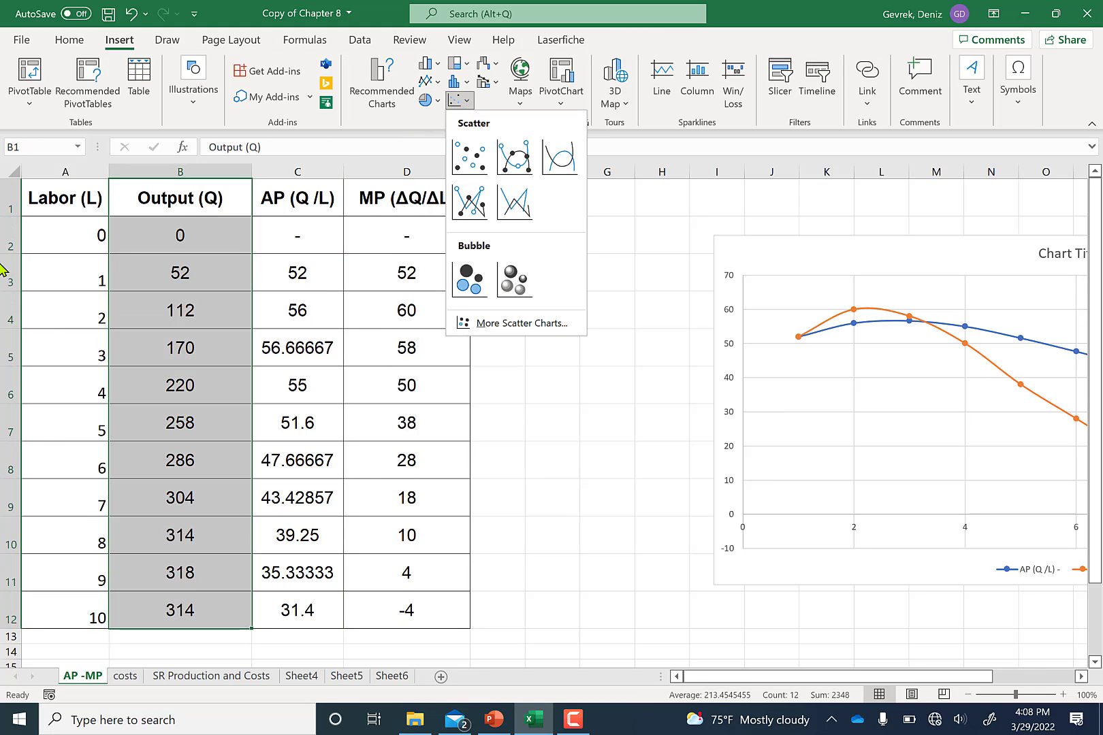
left_click(89, 180)
left_click_drag(94, 192, 175, 613)
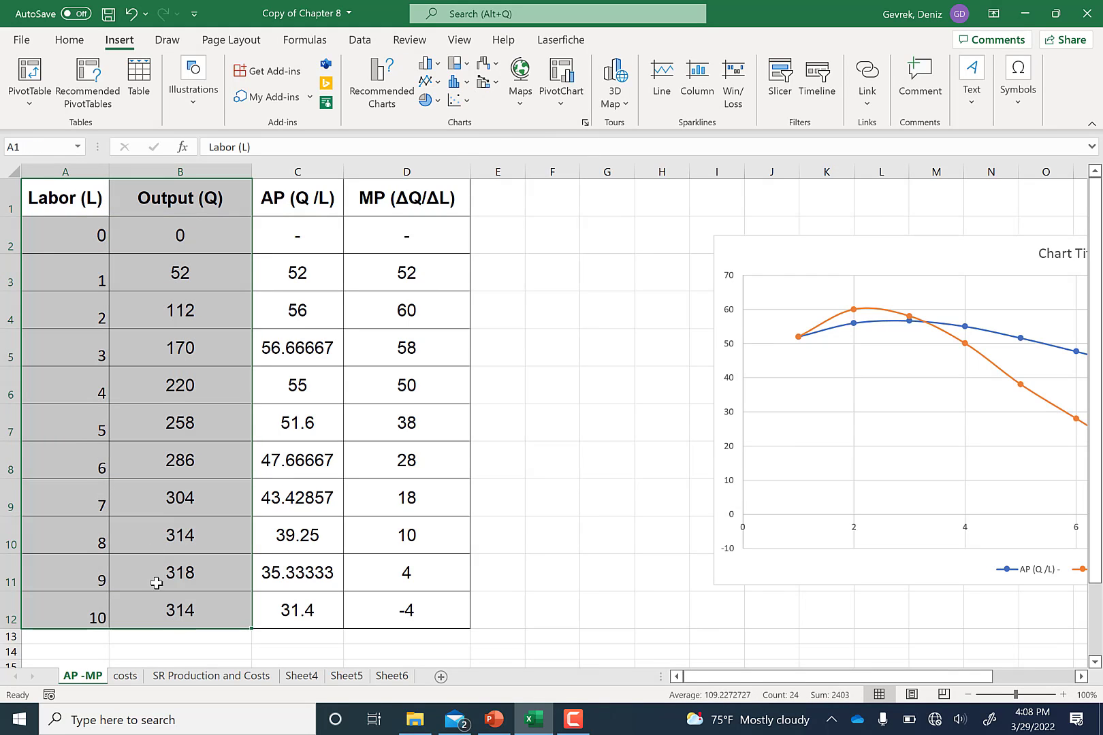
Step: Insert an enlarged smooth-line scatter chart of Output (Q) against Labor, then present Figure 8.1 for comparison
left_click(464, 100)
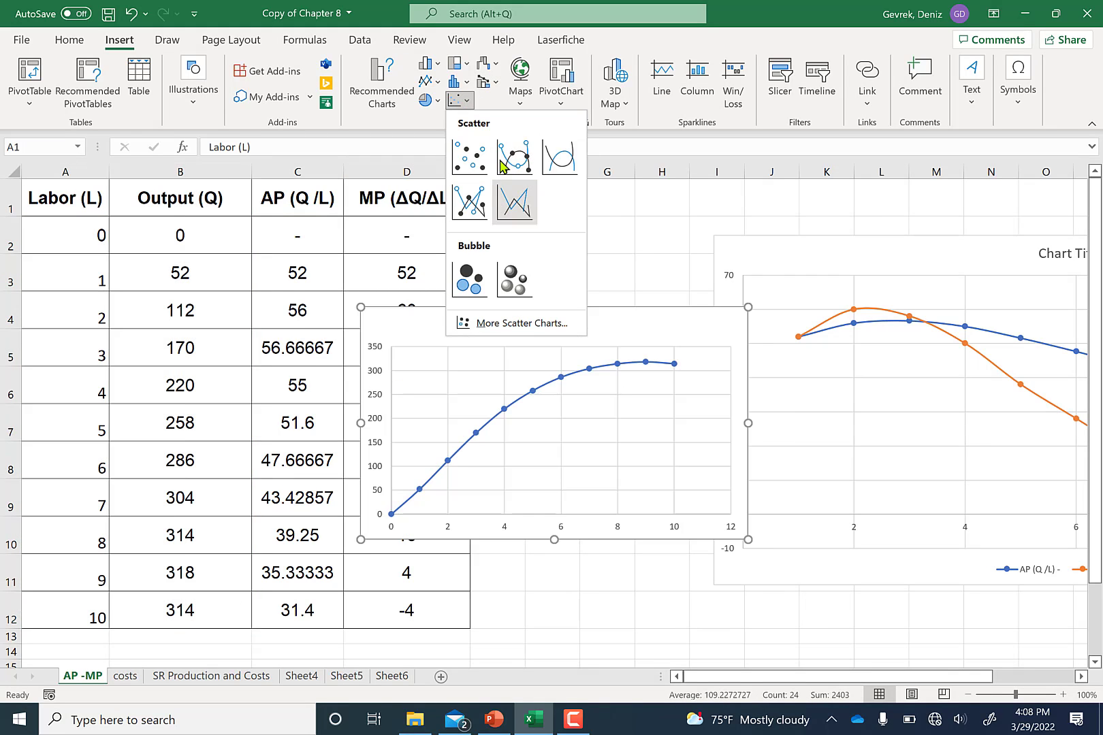
left_click(507, 158)
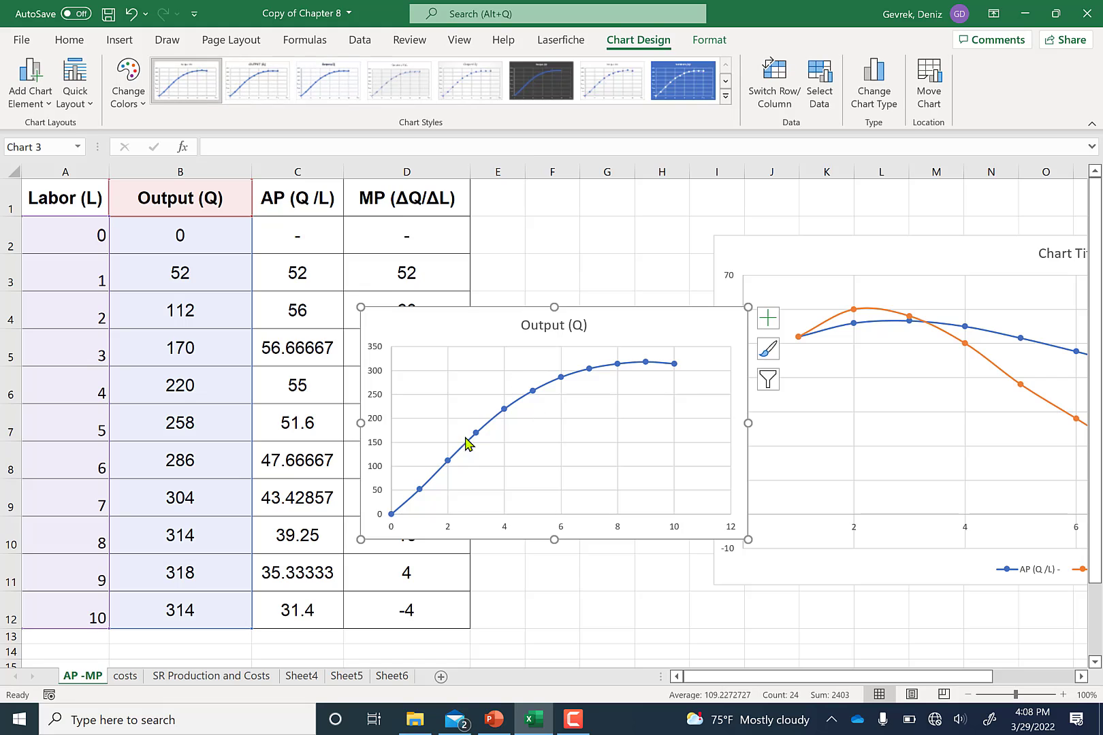
left_click_drag(748, 307, 932, 245)
left_click(599, 297)
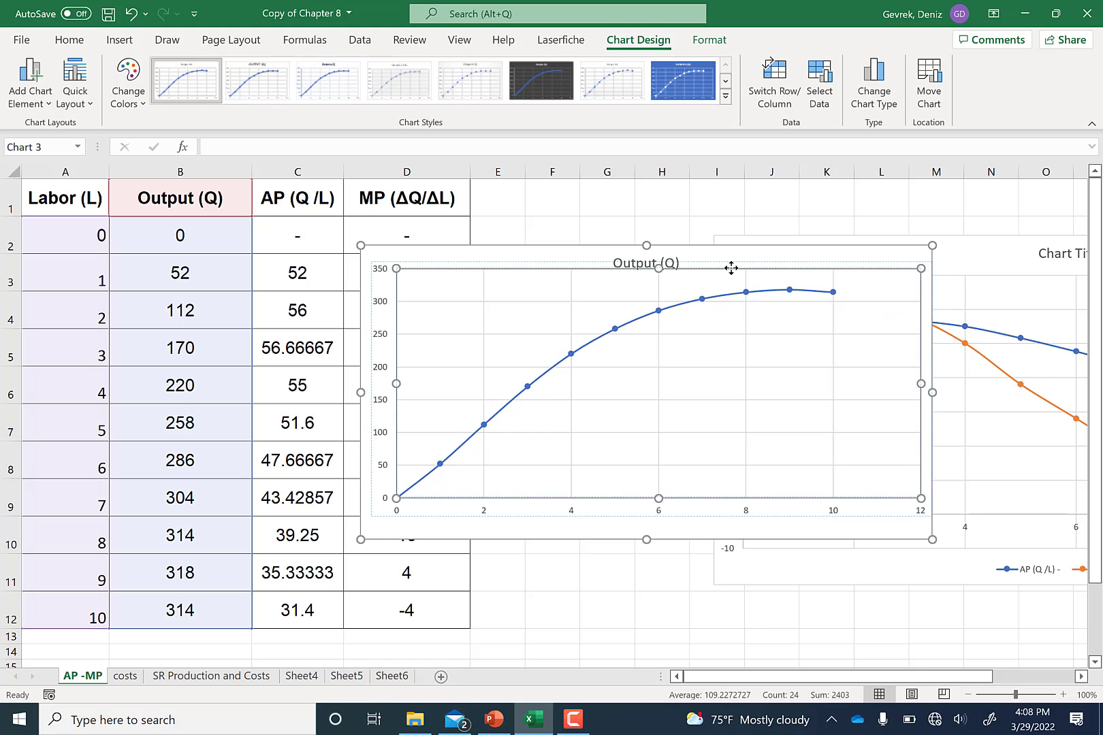
key("alt+Tab")
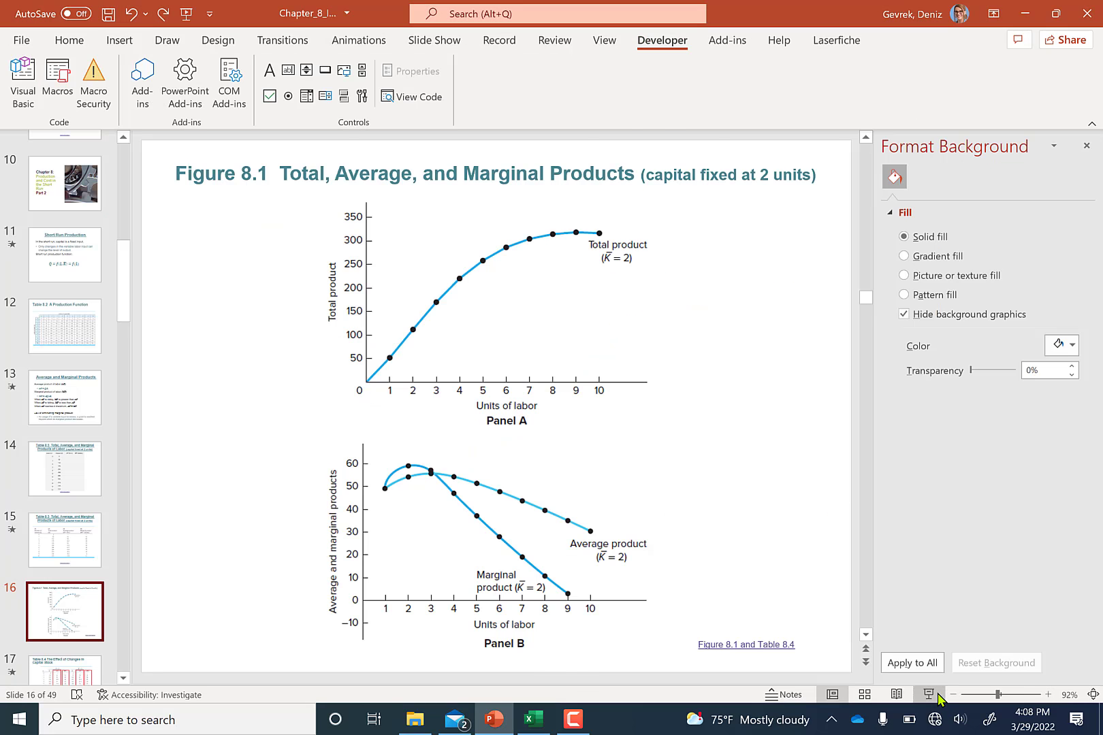
left_click(957, 695)
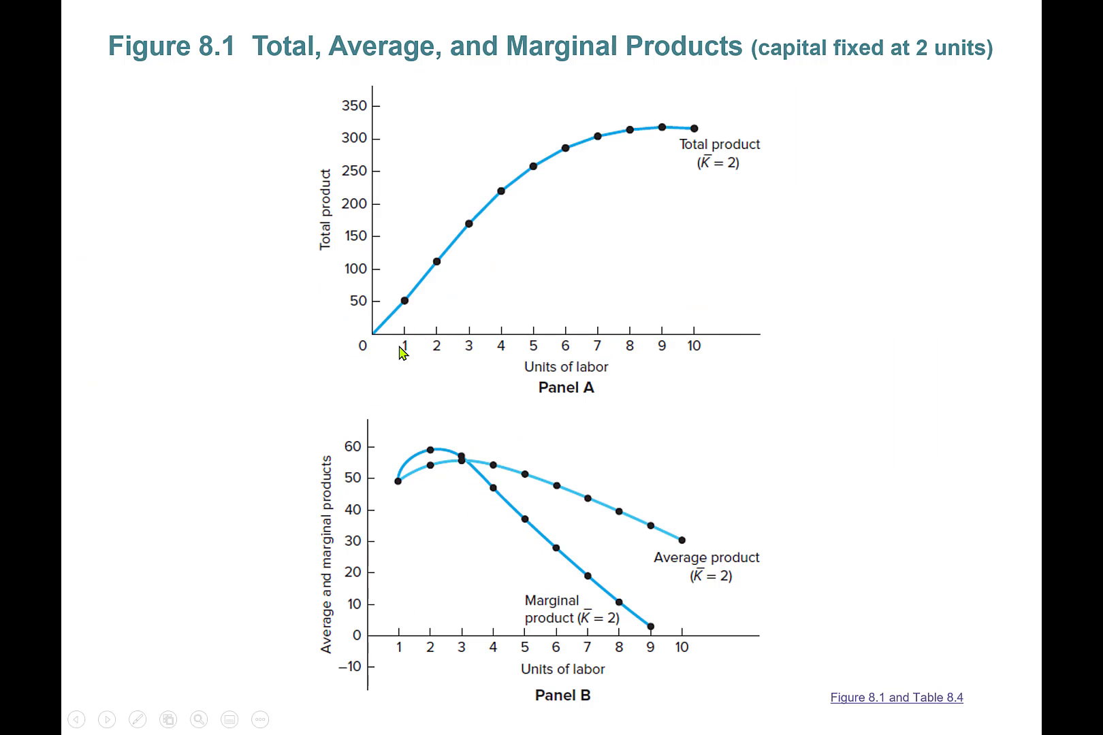